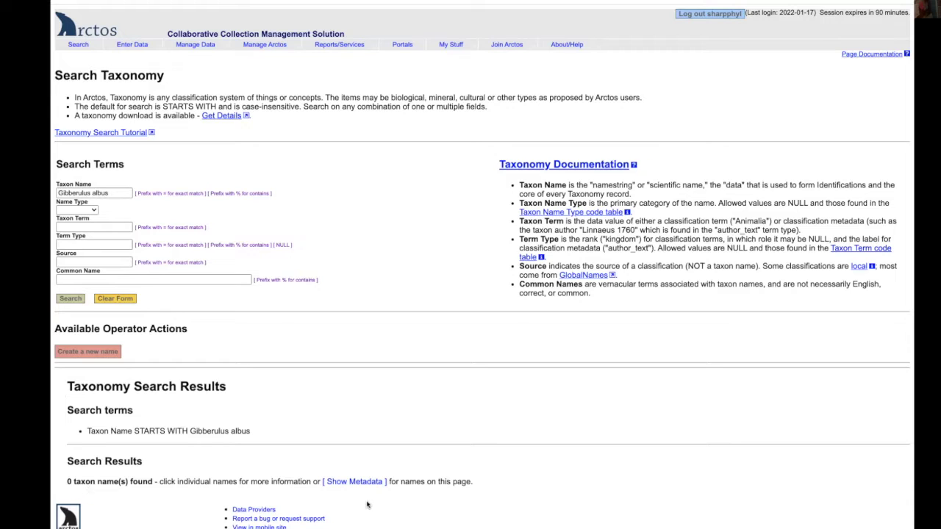
- Start a new taxon name and enter Gibberulus albus, copied from the WoRMS taxon details page
{"action": "left_click", "coordinate": [115, 352]}
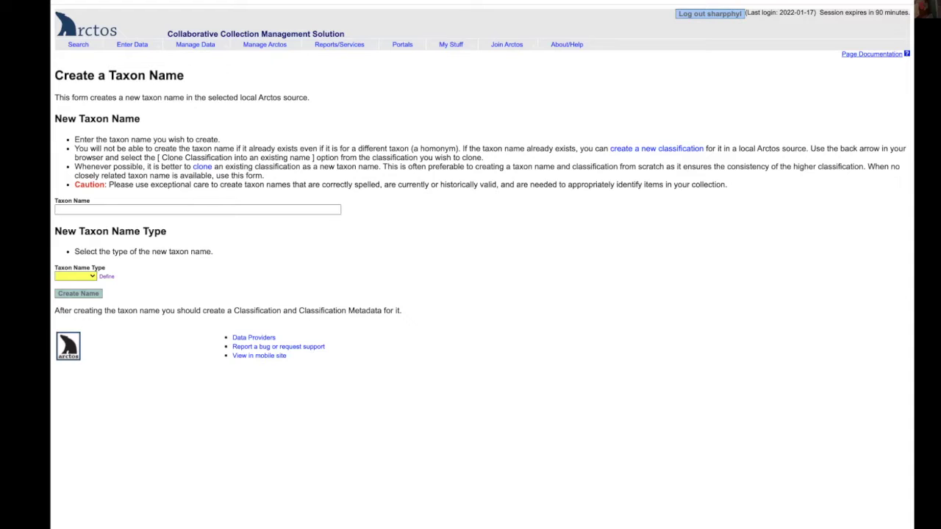
{"action": "left_click", "coordinate": [263, 2]}
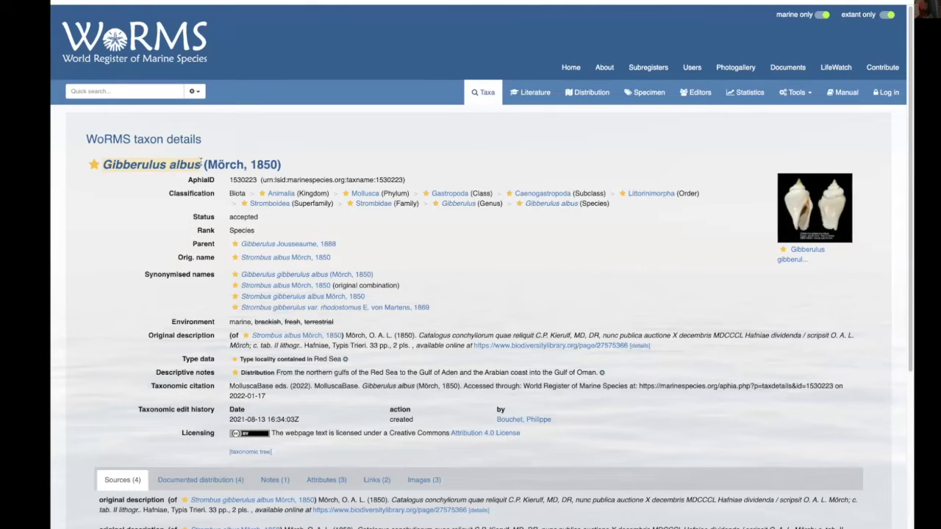
{"action": "left_click_drag", "start_coordinate": [200, 164], "coordinate": [105, 164]}
{"action": "key", "text": "ctrl+c"}
{"action": "key", "text": "ctrl+Tab"}
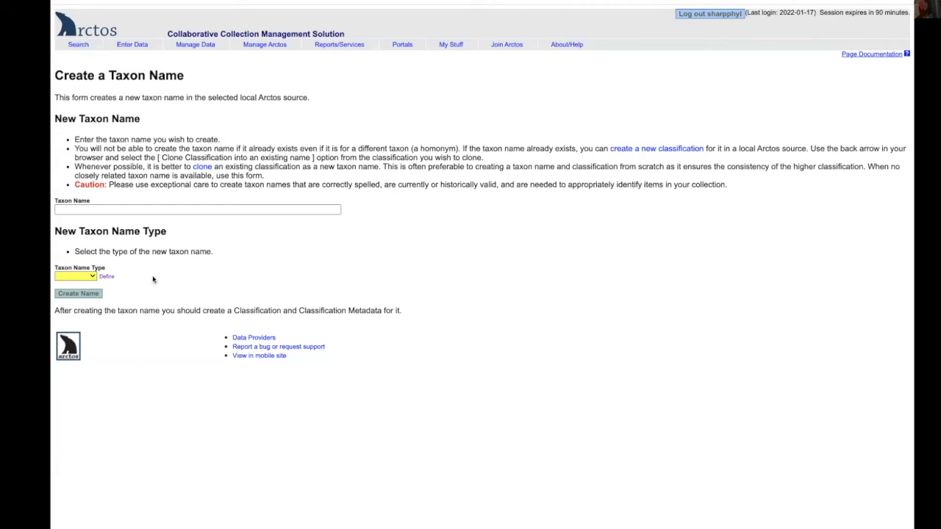
{"action": "left_click", "coordinate": [64, 209]}
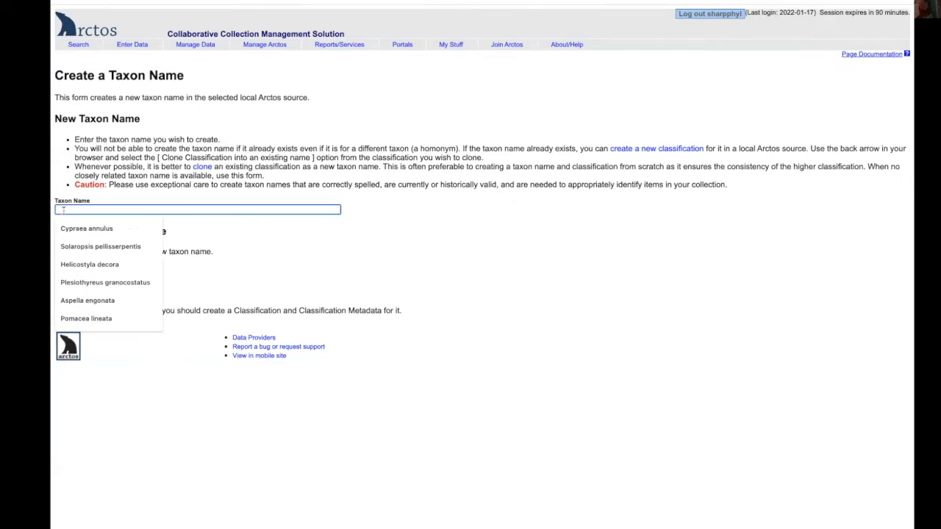
{"action": "key", "text": "ctrl+v"}
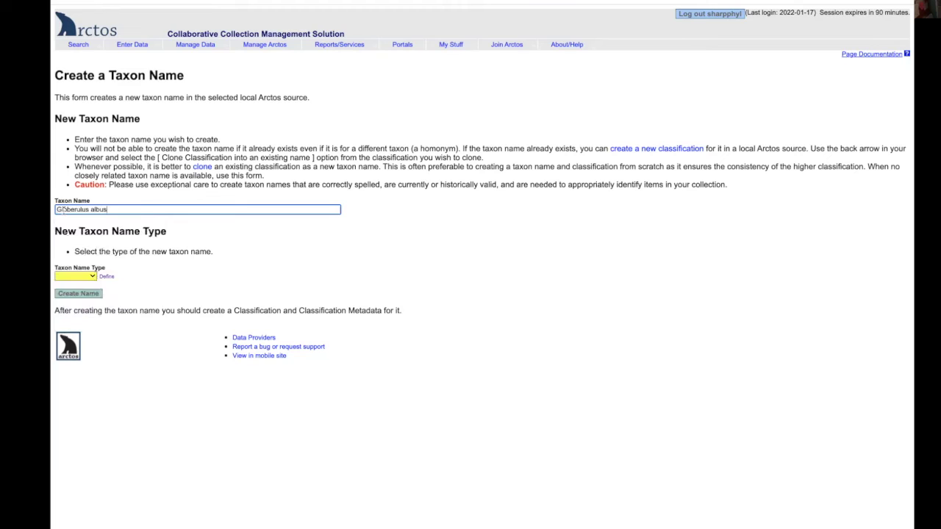
- Set the taxon name type to Linnean and create the name
{"action": "left_click", "coordinate": [83, 278]}
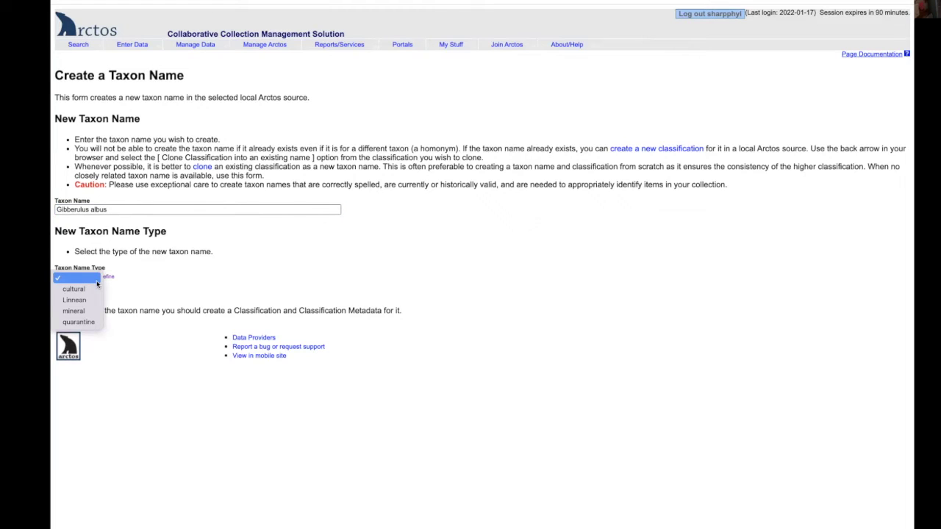
{"action": "left_click", "coordinate": [83, 301]}
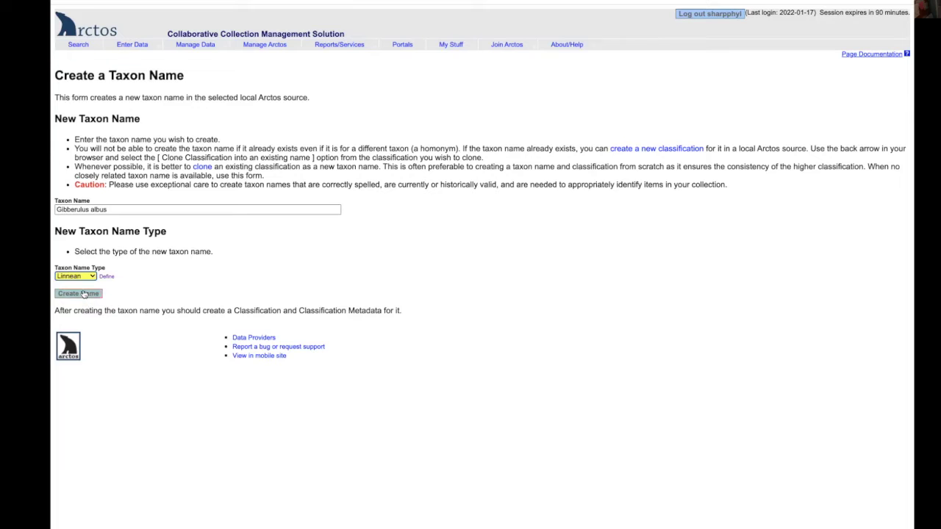
{"action": "left_click", "coordinate": [83, 293]}
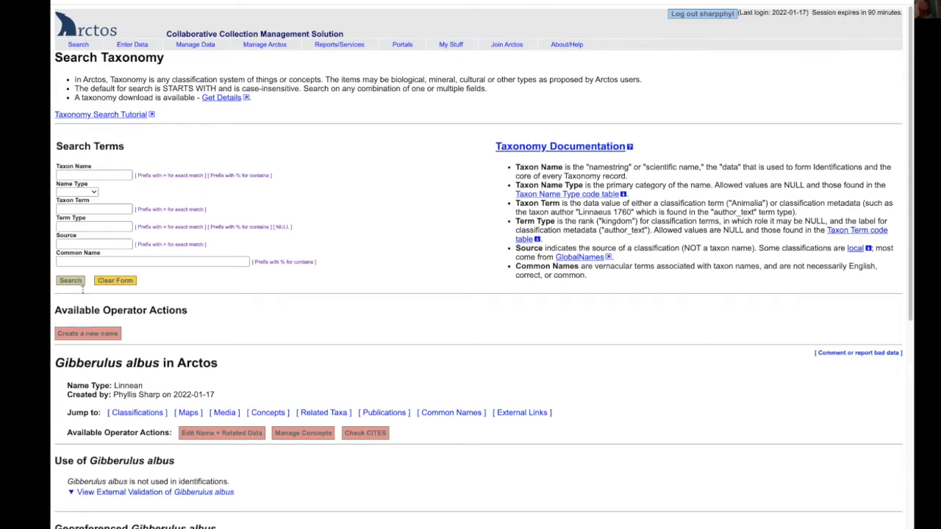
- Pull the GlobalNames classifications for the Gibberulus albus taxon record
{"action": "scroll", "coordinate": [97, 298], "scroll_direction": "down", "scroll_amount": 3}
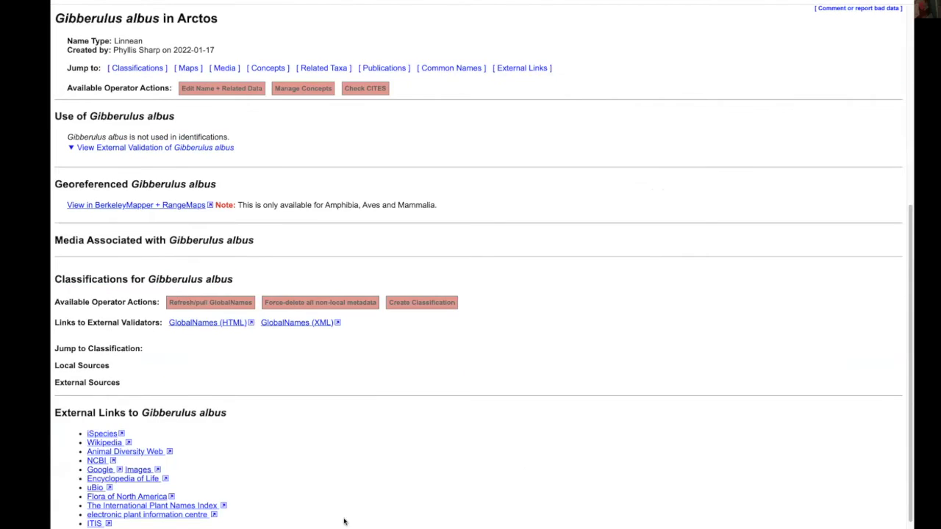
{"action": "scroll", "coordinate": [255, 412], "scroll_direction": "down", "scroll_amount": 3}
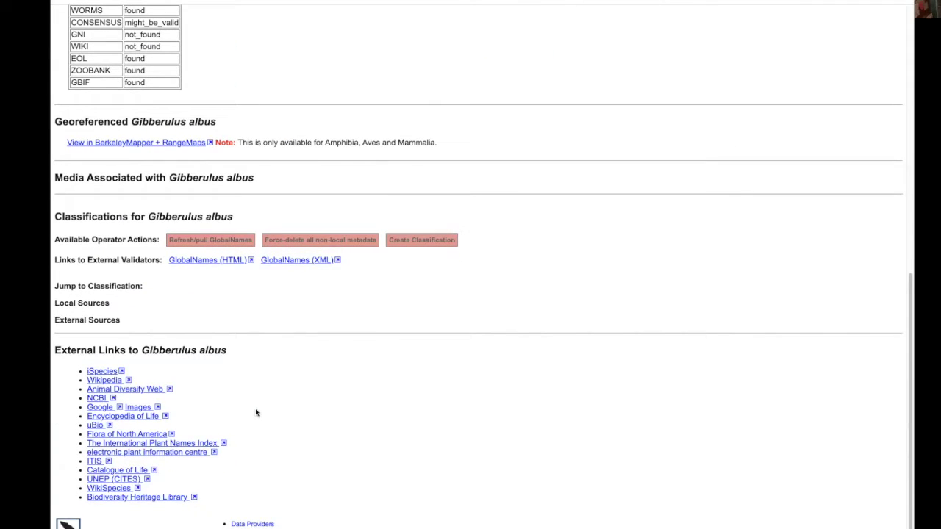
{"action": "left_click", "coordinate": [201, 243]}
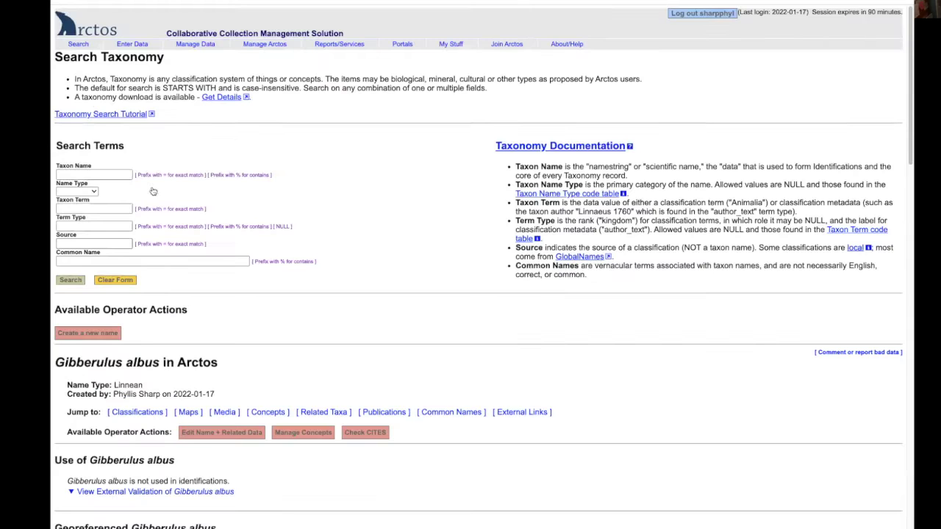
- Examine the external classifications of Gibberulus albus from Catalogue of Life Checklist, GBIF Backbone Taxonomy and World Register of Marine Species
{"action": "scroll", "coordinate": [98, 208], "scroll_direction": "down", "scroll_amount": 5}
{"action": "scroll", "coordinate": [257, 198], "scroll_direction": "down", "scroll_amount": 1}
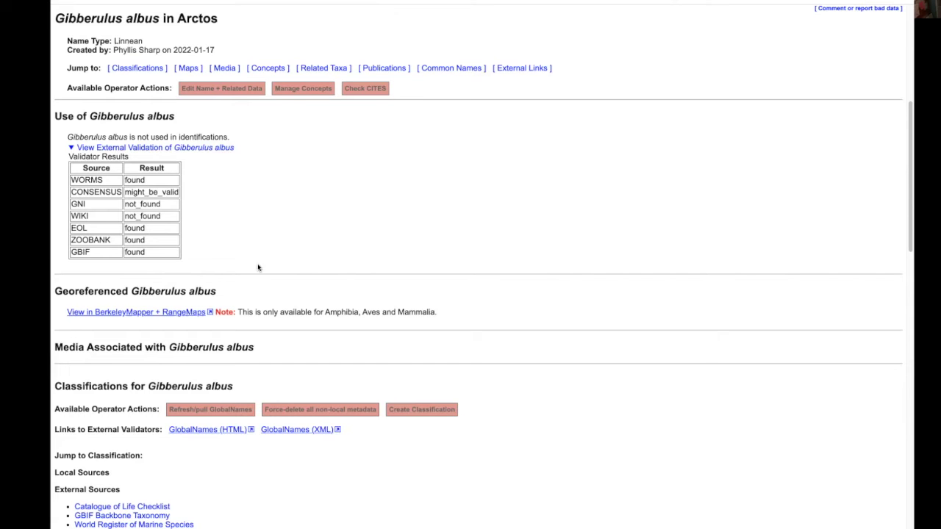
{"action": "scroll", "coordinate": [263, 265], "scroll_direction": "down", "scroll_amount": 4}
{"action": "scroll", "coordinate": [264, 265], "scroll_direction": "down", "scroll_amount": 2}
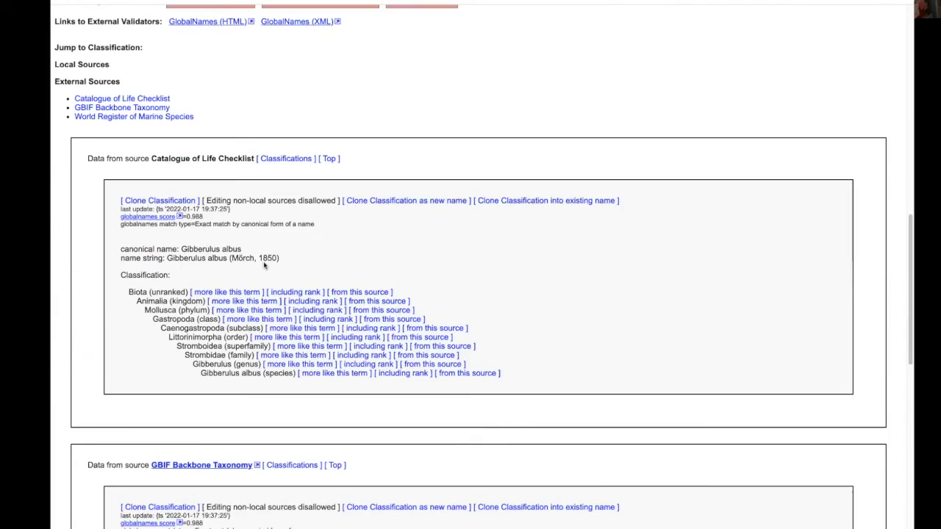
{"action": "scroll", "coordinate": [265, 266], "scroll_direction": "down", "scroll_amount": 1}
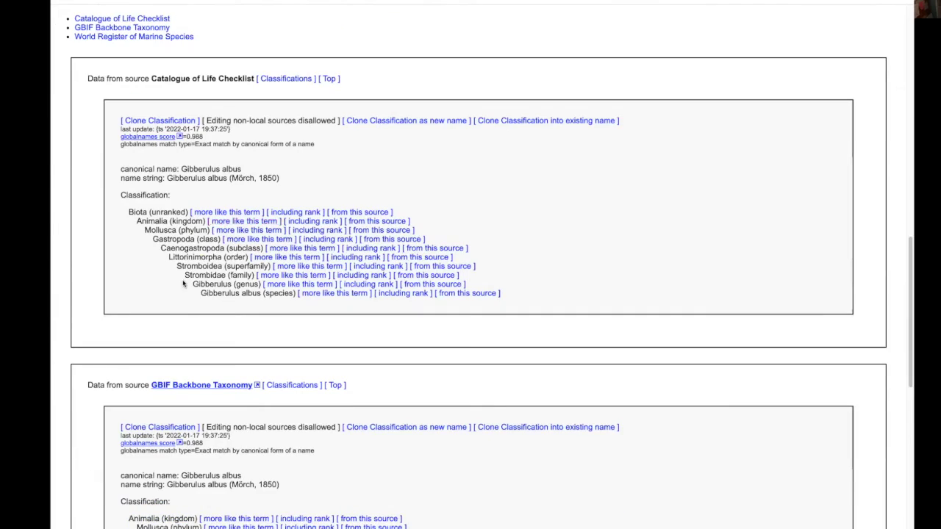
{"action": "scroll", "coordinate": [183, 283], "scroll_direction": "down", "scroll_amount": 1}
{"action": "scroll", "coordinate": [184, 283], "scroll_direction": "down", "scroll_amount": 5}
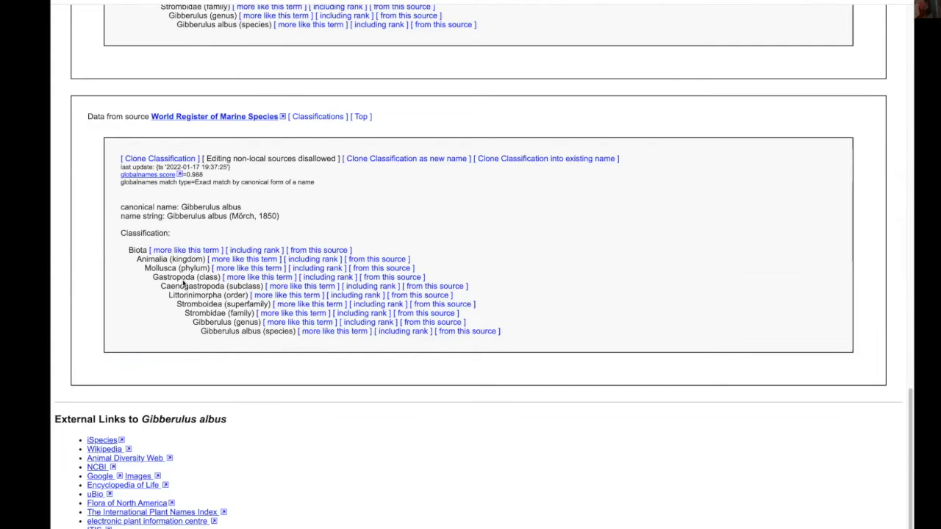
{"action": "scroll", "coordinate": [183, 285], "scroll_direction": "up", "scroll_amount": 1}
{"action": "scroll", "coordinate": [183, 284], "scroll_direction": "up", "scroll_amount": 2}
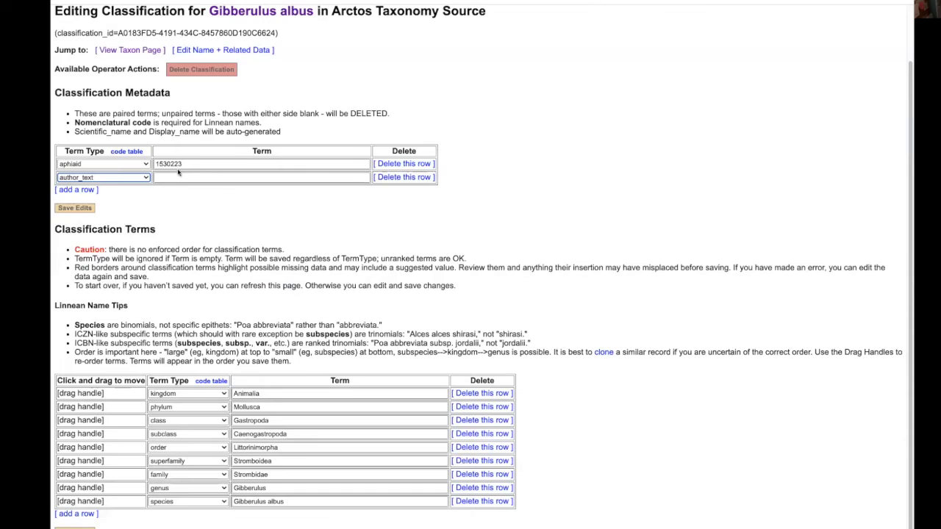
- In the Arctos classification metadata, enter (Mörch, 1850) as the author_text and add a taxon_status row set to valid
{"action": "left_click", "coordinate": [177, 177]}
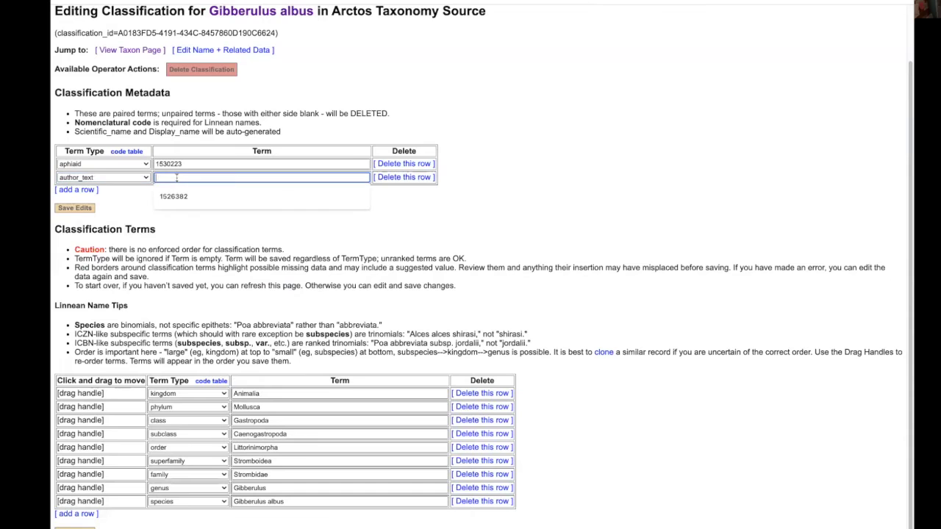
{"action": "type", "text": "(Mörch, 1850)"}
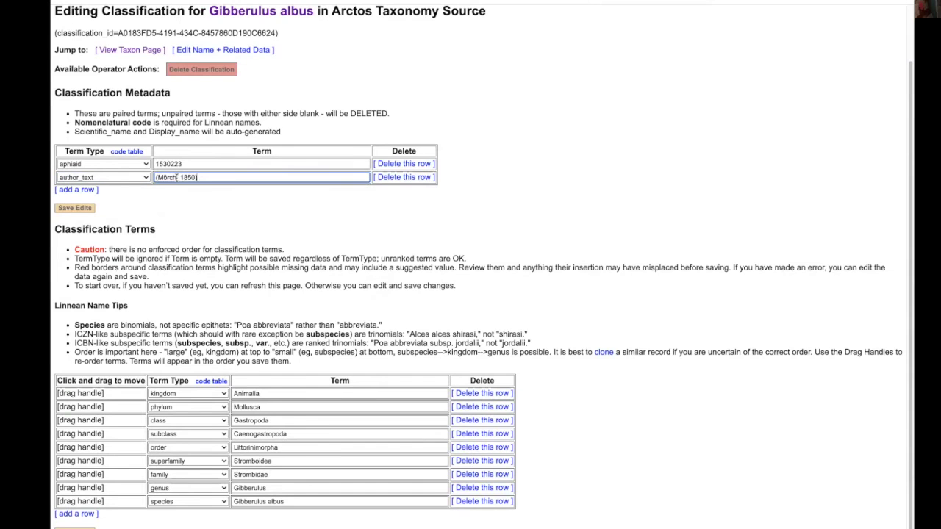
{"action": "left_click", "coordinate": [65, 191]}
{"action": "left_click", "coordinate": [111, 191]}
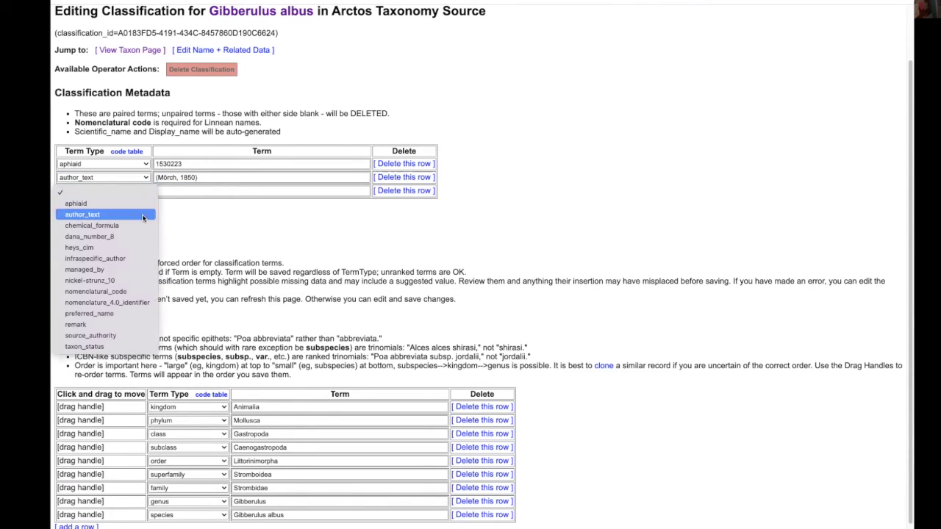
{"action": "left_click", "coordinate": [117, 346]}
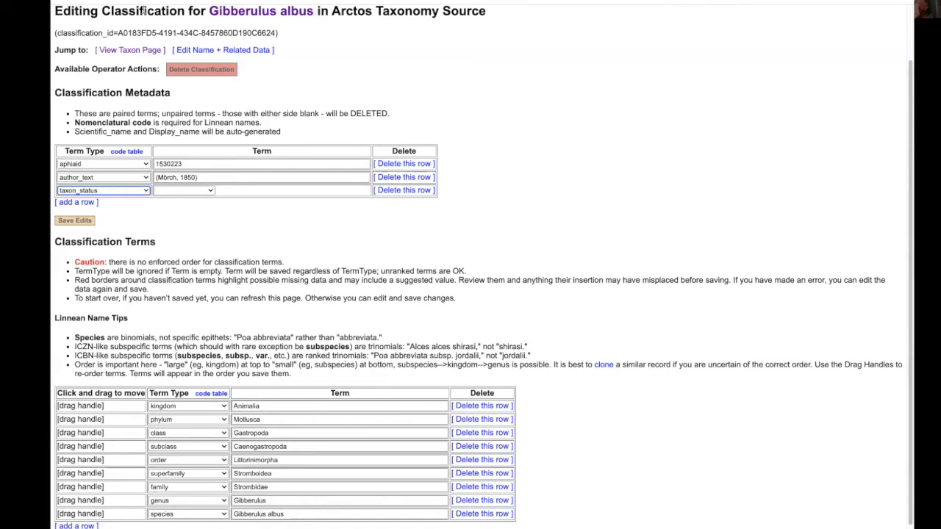
{"action": "left_click", "coordinate": [201, 191]}
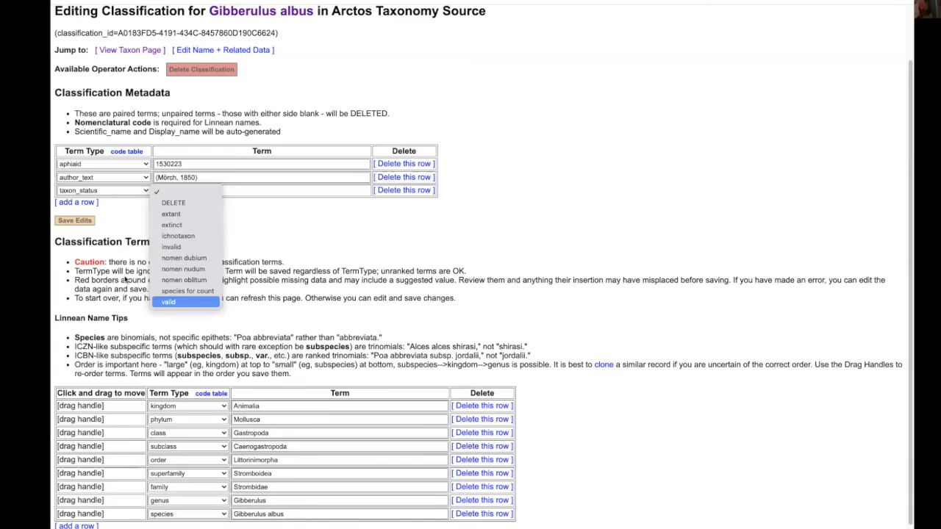
{"action": "left_click", "coordinate": [180, 302]}
- Add a nomenclatural_code metadata row set to ICZN and save the classification edits
{"action": "left_click", "coordinate": [74, 208]}
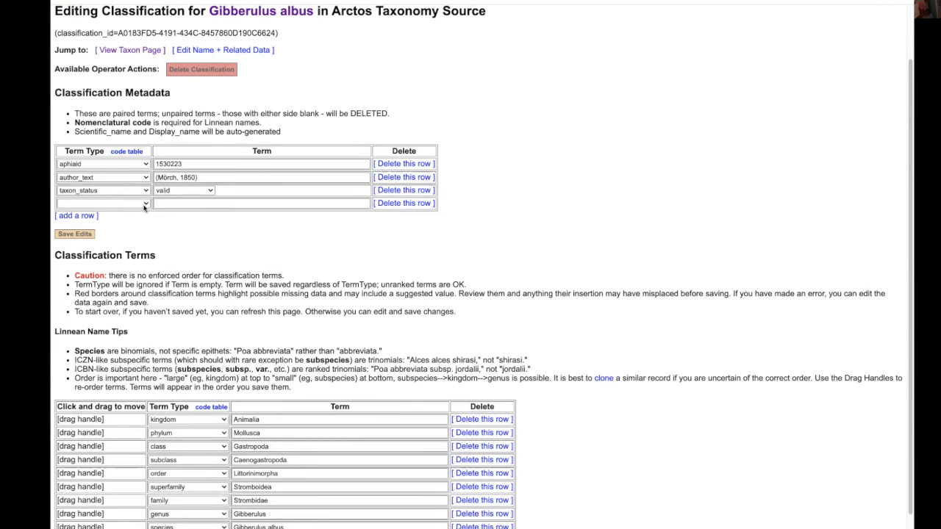
{"action": "left_click", "coordinate": [140, 205]}
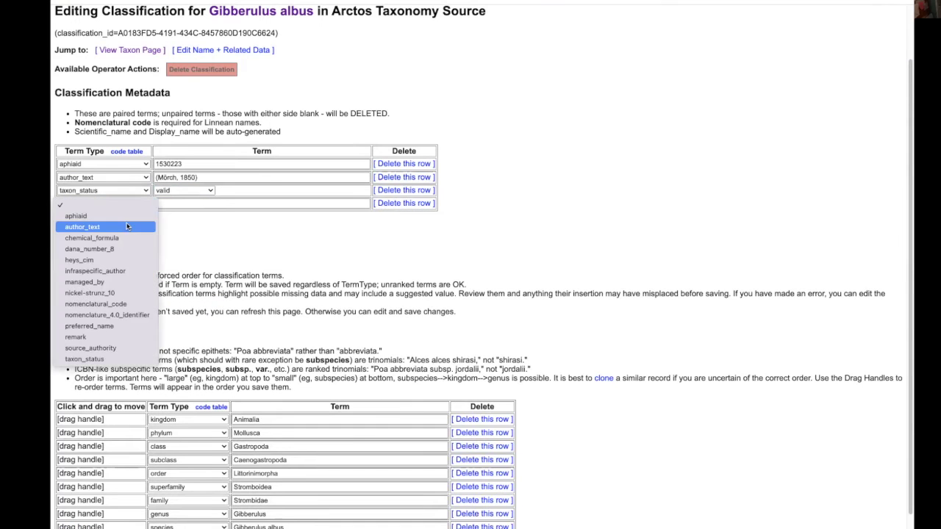
{"action": "left_click", "coordinate": [127, 304]}
{"action": "left_click", "coordinate": [182, 204]}
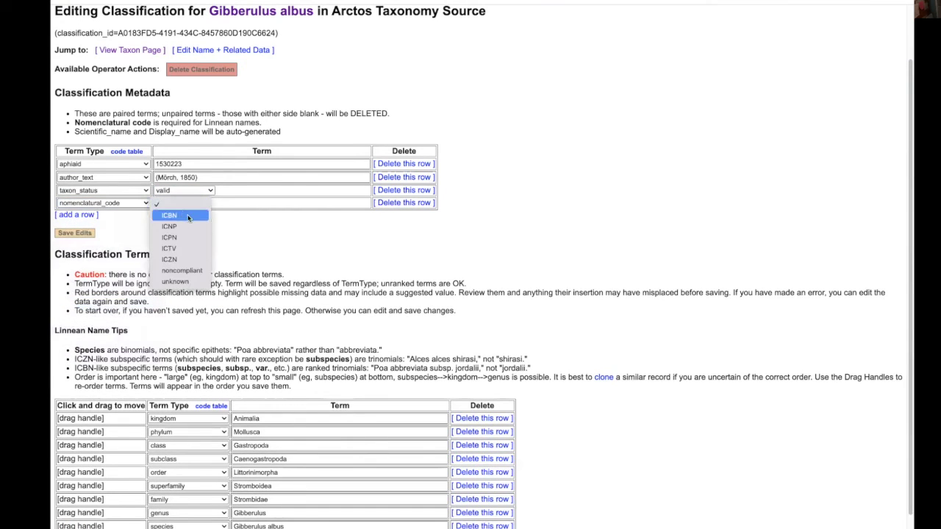
{"action": "left_click", "coordinate": [177, 259]}
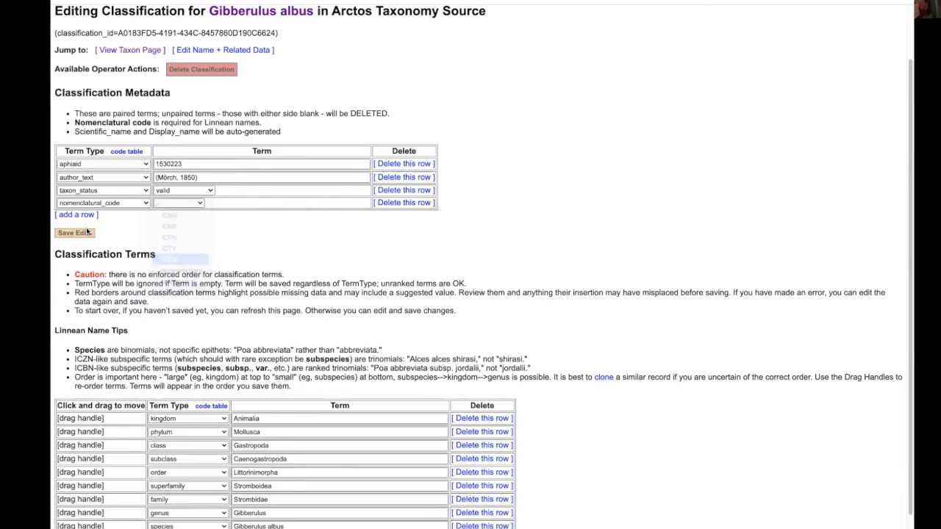
{"action": "left_click", "coordinate": [76, 233]}
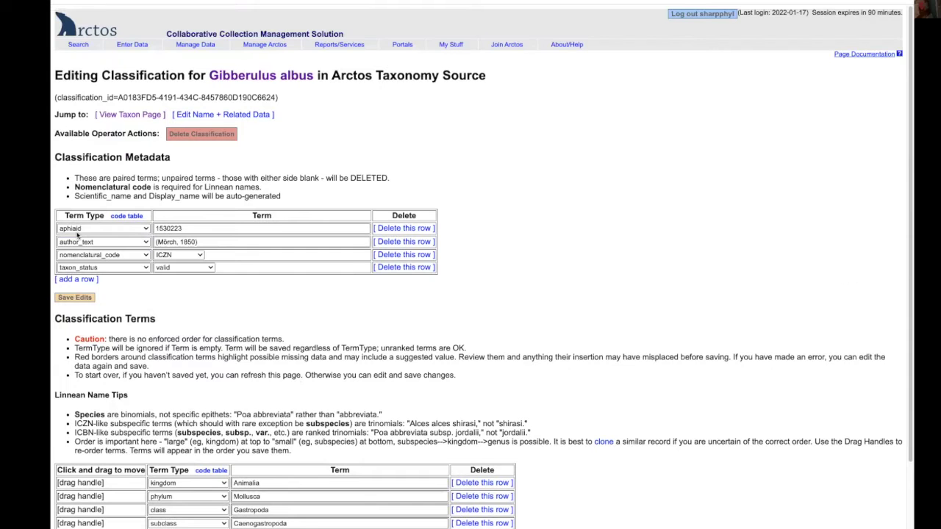
- Open the Gibberulus albus taxon page and review its Arctos classification and the external source classifications
{"action": "left_click", "coordinate": [254, 75]}
{"action": "scroll", "coordinate": [325, 120], "scroll_direction": "down", "scroll_amount": 4}
{"action": "scroll", "coordinate": [326, 120], "scroll_direction": "down", "scroll_amount": 4}
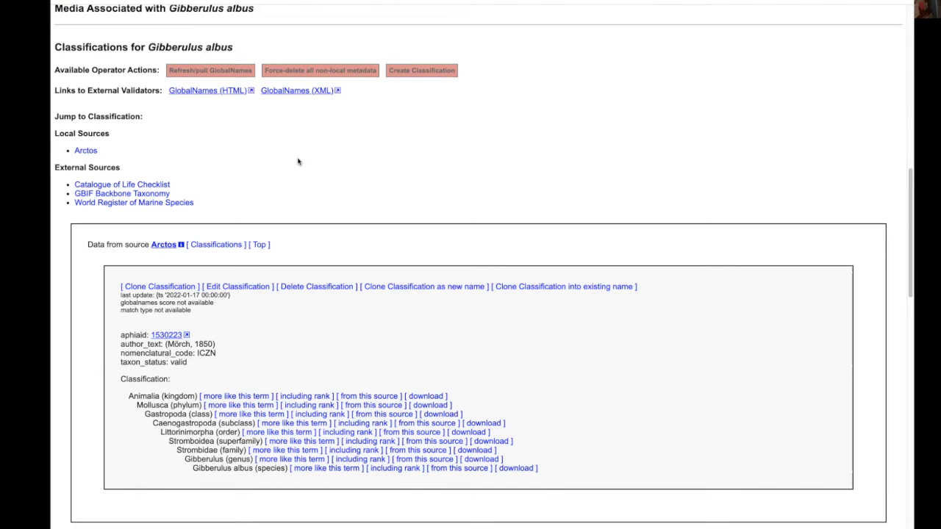
{"action": "scroll", "coordinate": [298, 161], "scroll_direction": "down", "scroll_amount": 2}
{"action": "scroll", "coordinate": [298, 161], "scroll_direction": "down", "scroll_amount": 3}
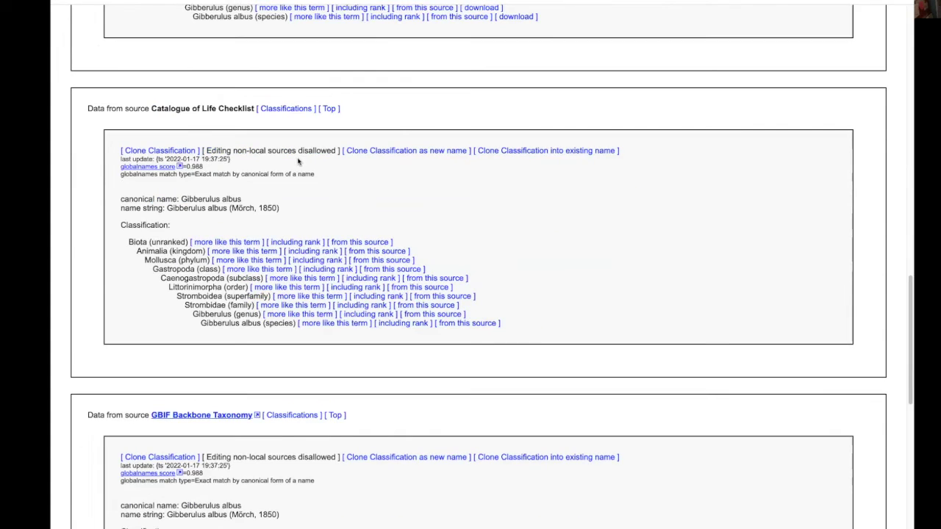
{"action": "scroll", "coordinate": [298, 161], "scroll_direction": "down", "scroll_amount": 2}
{"action": "scroll", "coordinate": [317, 110], "scroll_direction": "up", "scroll_amount": 8}
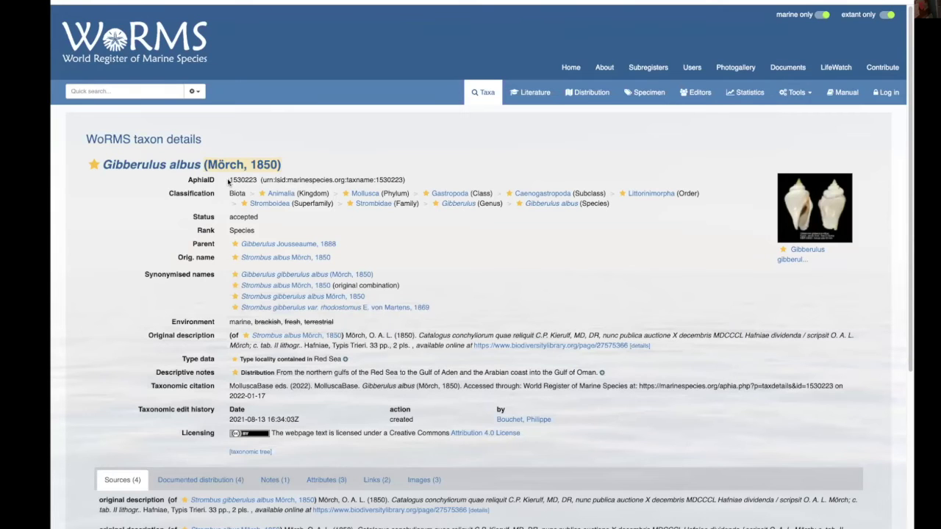
- Copy the AphiaID from the WoRMS record and start a new Gibberulus albus classification with aphiaid 1530223 as metadata
{"action": "left_click_drag", "start_coordinate": [229, 181], "coordinate": [256, 177]}
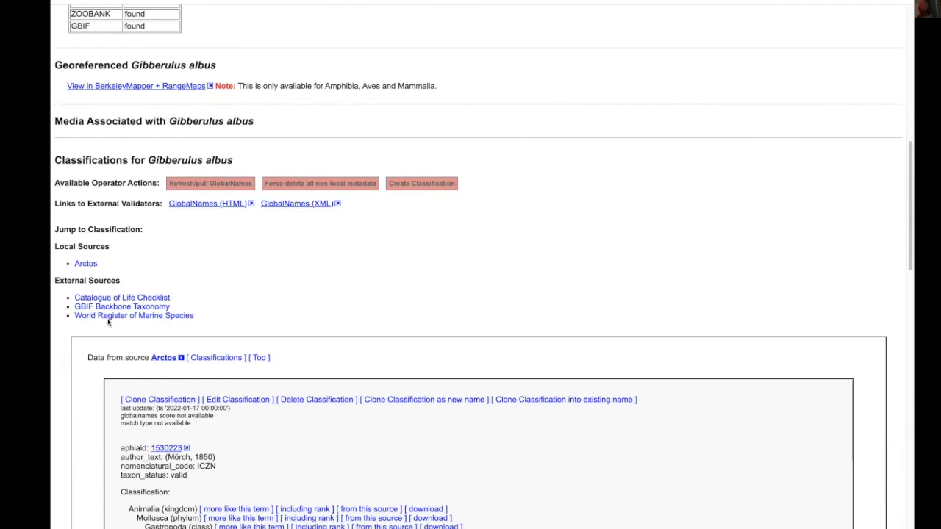
{"action": "scroll", "coordinate": [239, 292], "scroll_direction": "down", "scroll_amount": 1}
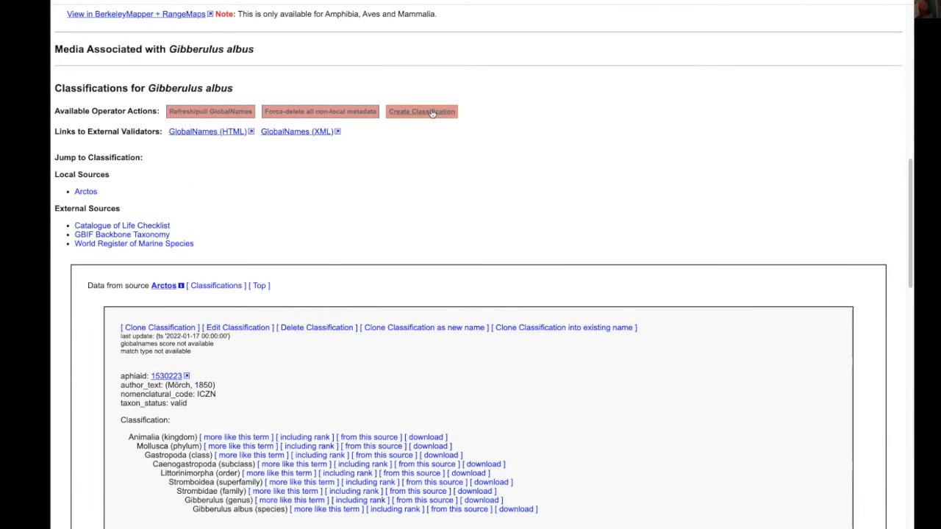
{"action": "left_click", "coordinate": [432, 113]}
{"action": "left_click", "coordinate": [103, 273]}
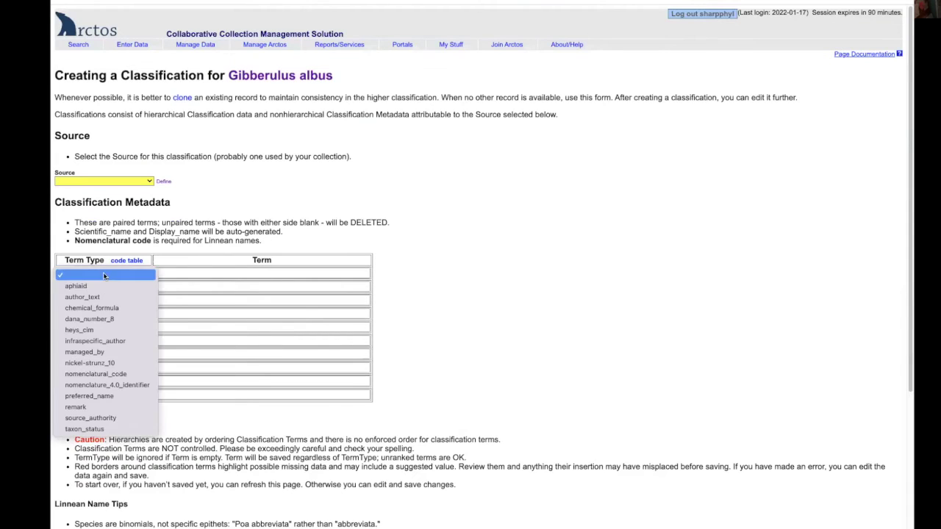
{"action": "left_click", "coordinate": [158, 273]}
{"action": "type", "text": "1530223"}
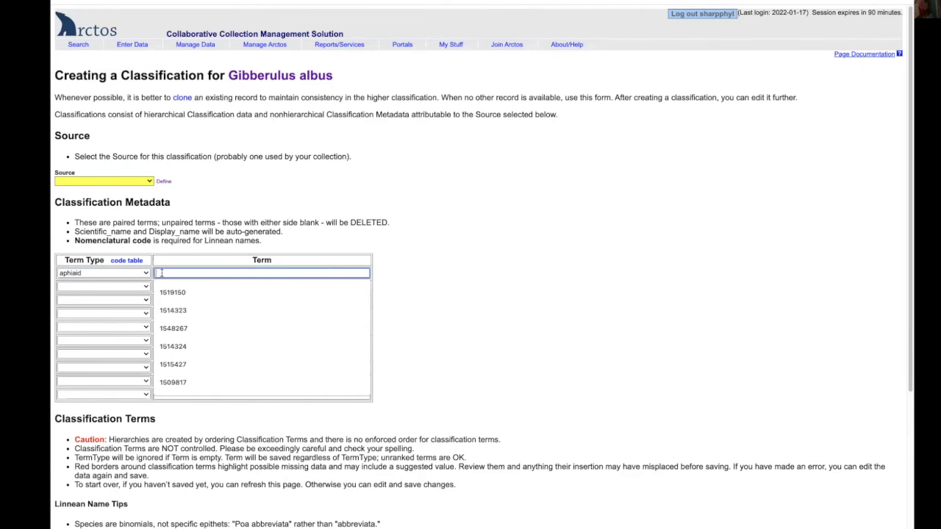
- Set the new classification's source to WoRMS (via Arctos)
{"action": "left_click", "coordinate": [95, 180]}
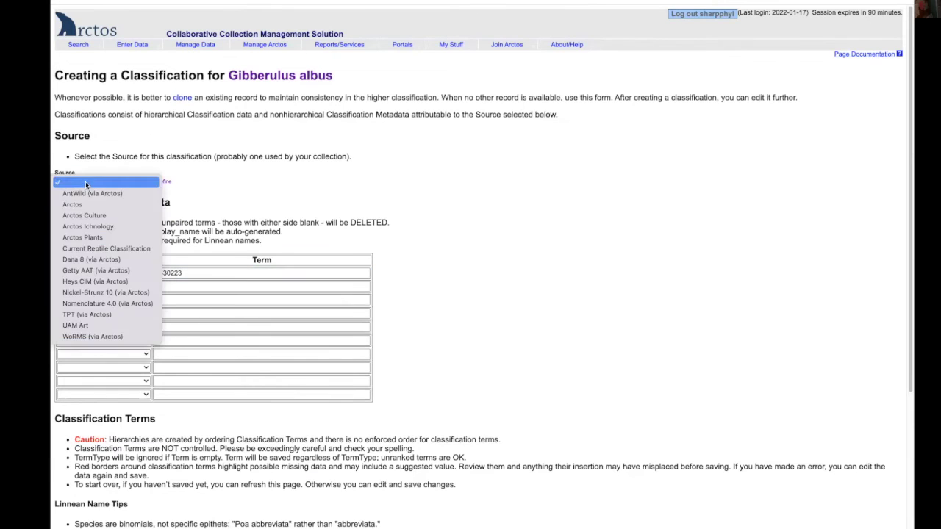
{"action": "left_click", "coordinate": [113, 337]}
{"action": "scroll", "coordinate": [120, 389], "scroll_direction": "down", "scroll_amount": 3}
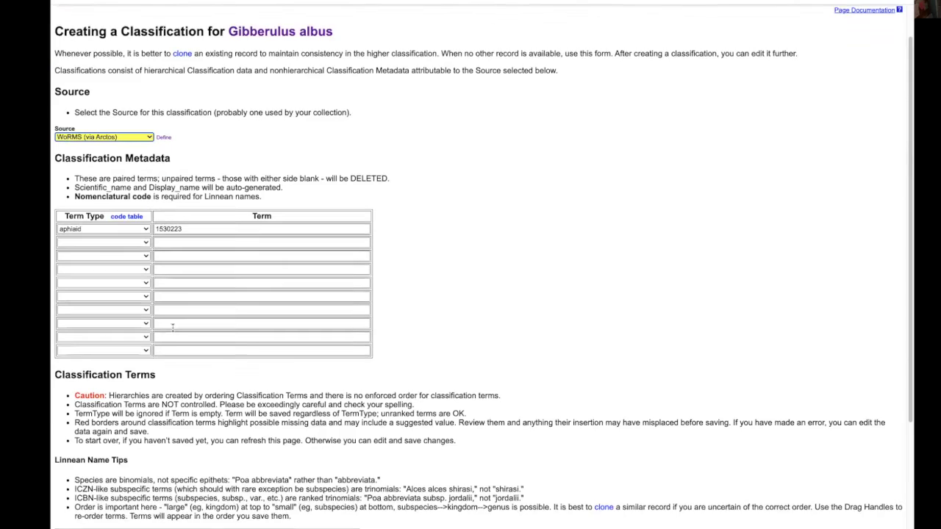
- Create the WoRMS (via Arctos) classification with the entered aphiaid and open the Gibberulus albus taxon page
{"action": "scroll", "coordinate": [120, 390], "scroll_direction": "down", "scroll_amount": 3}
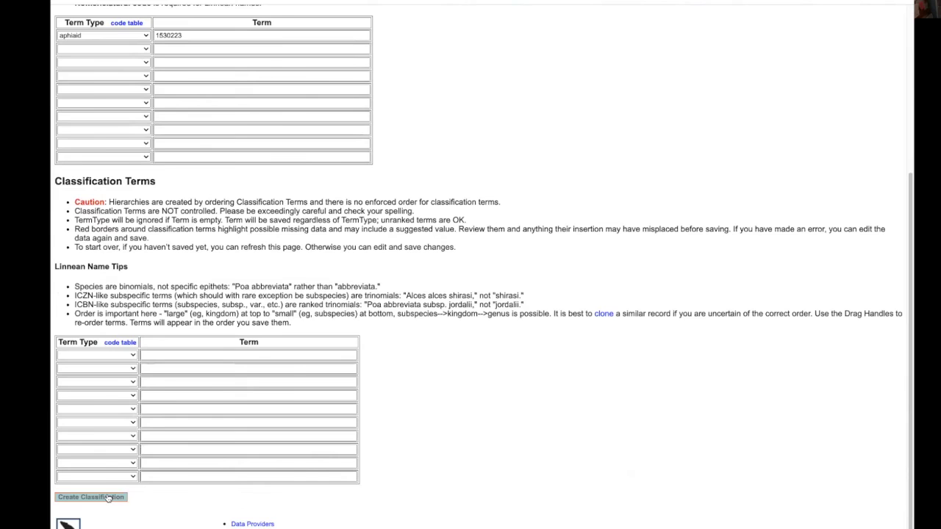
{"action": "left_click", "coordinate": [108, 498]}
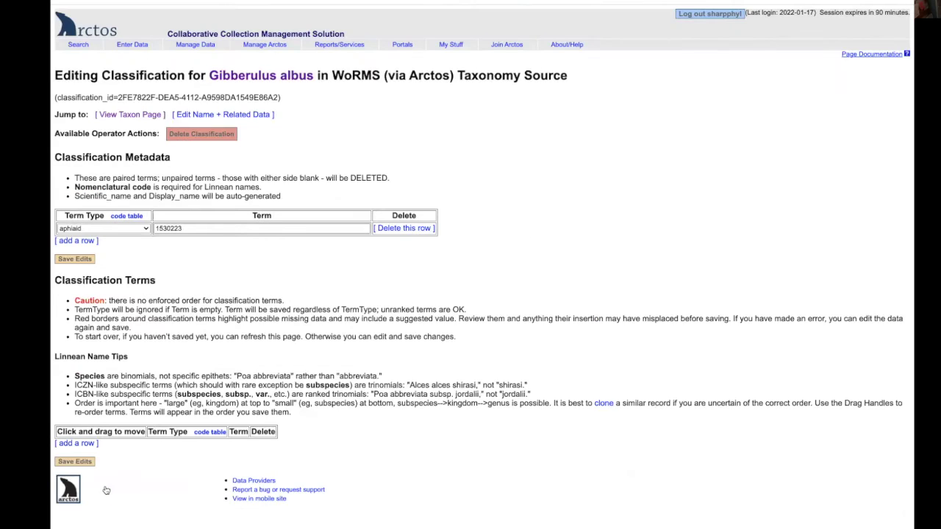
{"action": "left_click", "coordinate": [254, 79]}
- Refresh the WoRMS (via Arctos) classification of Gibberulus albus from its aphiaid and review the metadata and hierarchy pulled in
{"action": "scroll", "coordinate": [296, 306], "scroll_direction": "down", "scroll_amount": 5}
{"action": "scroll", "coordinate": [165, 287], "scroll_direction": "down", "scroll_amount": 4}
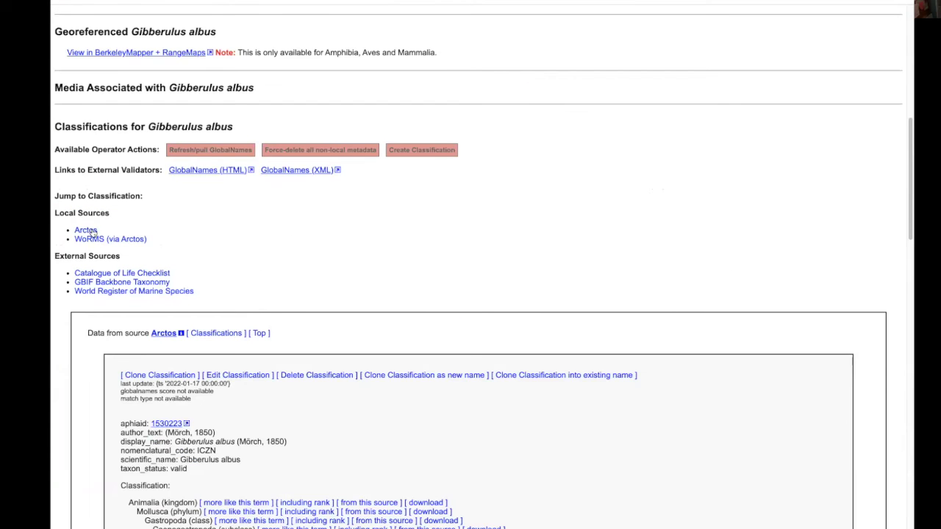
{"action": "scroll", "coordinate": [80, 244], "scroll_direction": "up", "scroll_amount": 3}
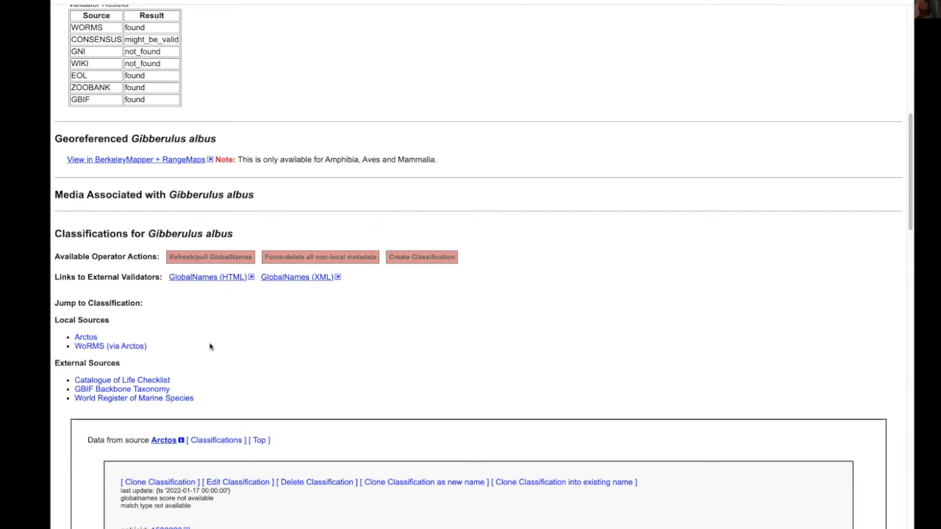
{"action": "scroll", "coordinate": [159, 357], "scroll_direction": "down", "scroll_amount": 1}
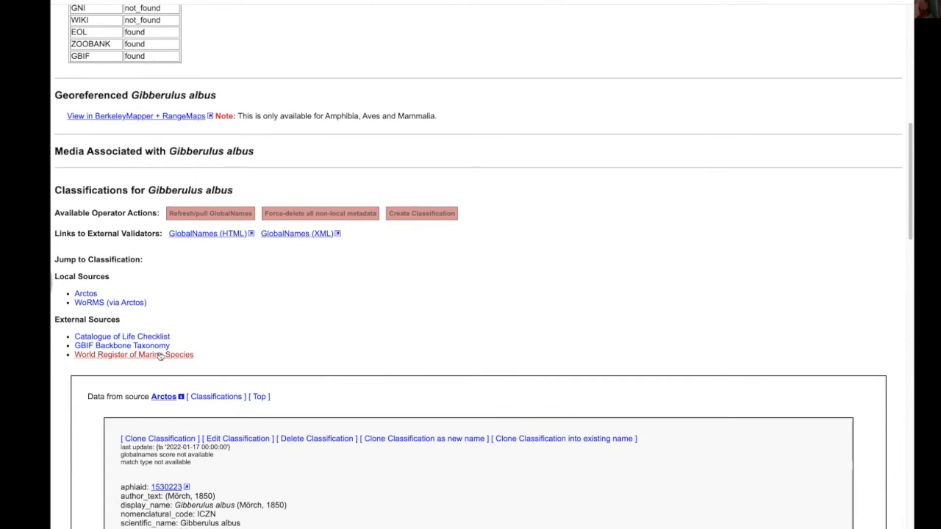
{"action": "left_click", "coordinate": [111, 304]}
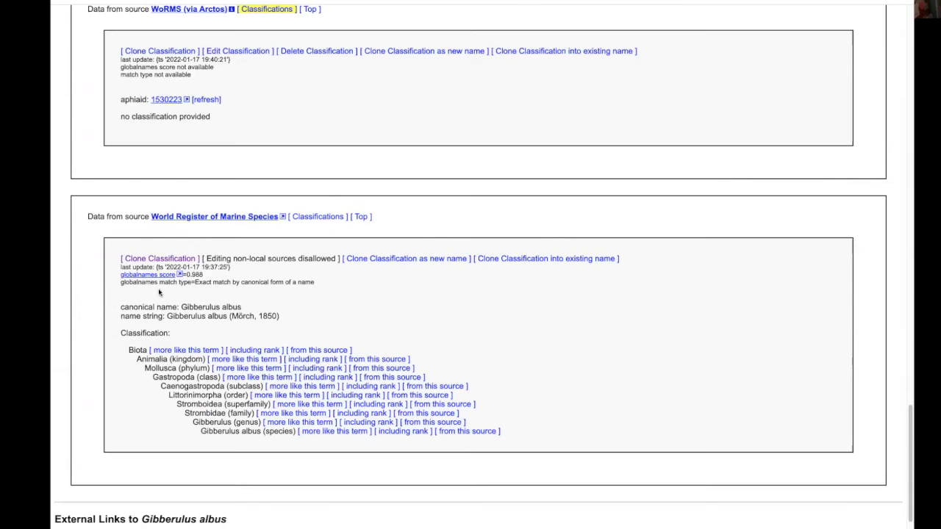
{"action": "left_click", "coordinate": [204, 101]}
{"action": "left_click", "coordinate": [204, 101]}
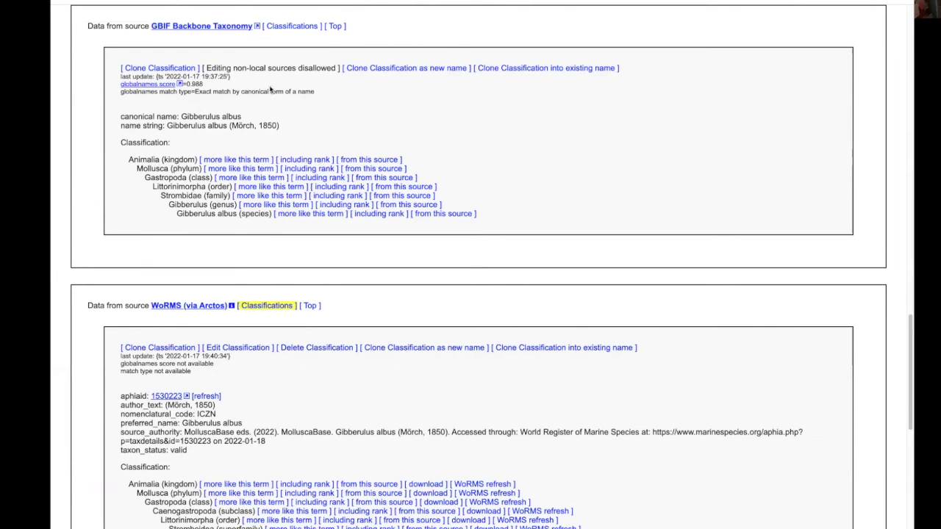
{"action": "scroll", "coordinate": [367, 360], "scroll_direction": "down", "scroll_amount": 3}
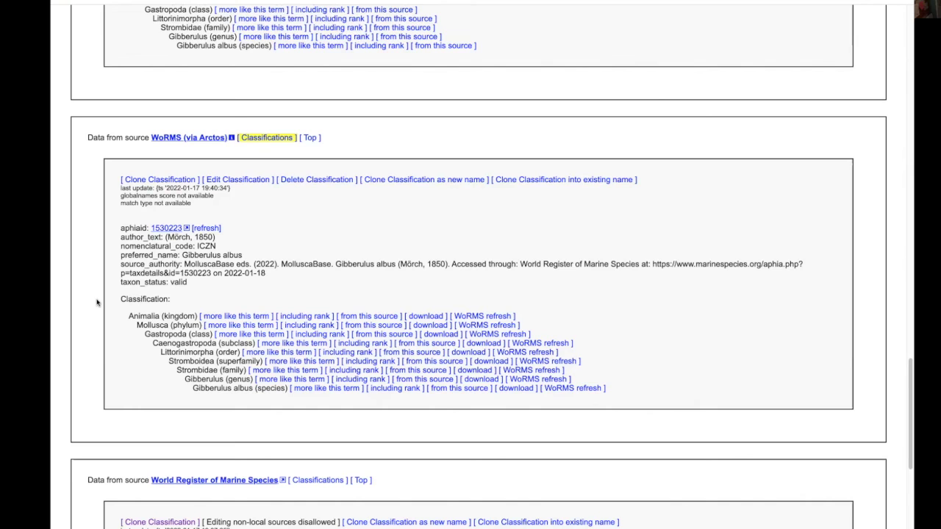
{"action": "scroll", "coordinate": [96, 302], "scroll_direction": "down", "scroll_amount": 3}
{"action": "scroll", "coordinate": [96, 303], "scroll_direction": "up", "scroll_amount": 2}
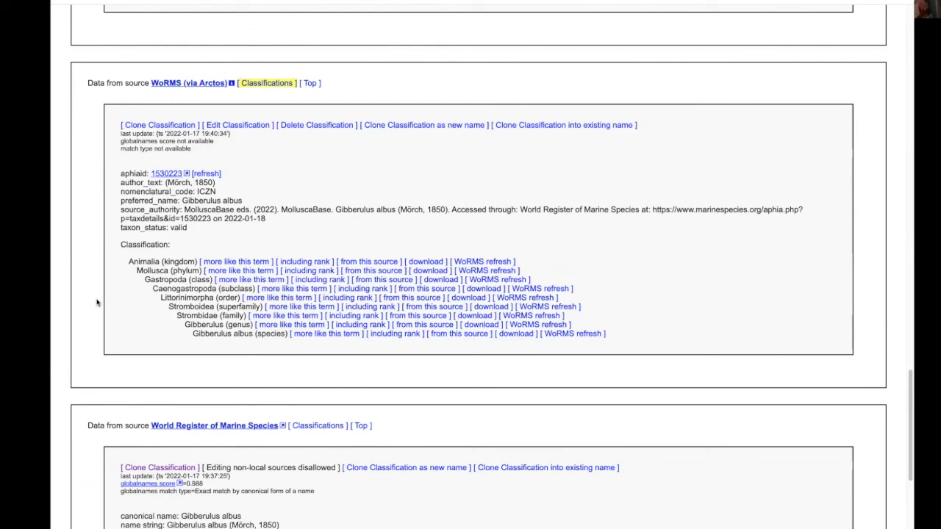